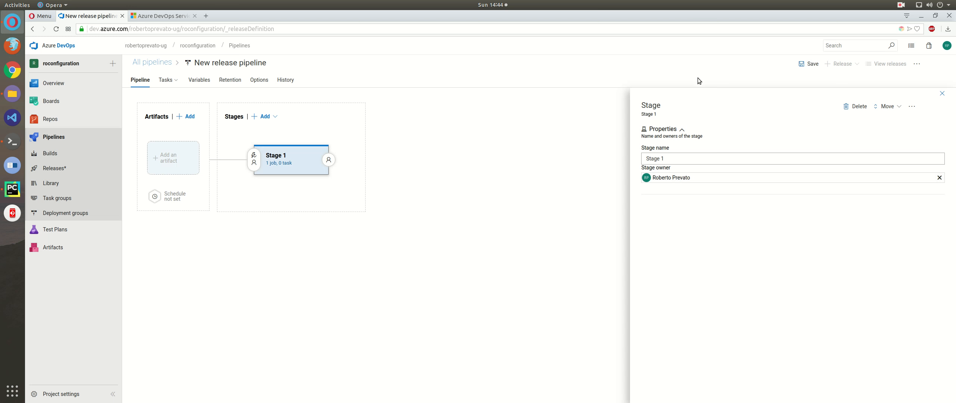
Add the roconfiguration-CI build pipeline as an artifact of the release, with the source alias roconfiguration-CI
left_click(171, 160)
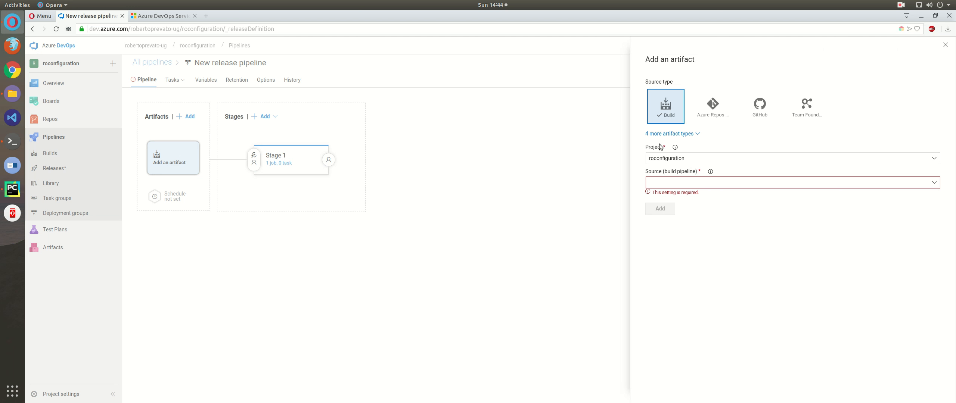
left_click(928, 186)
left_click(693, 198)
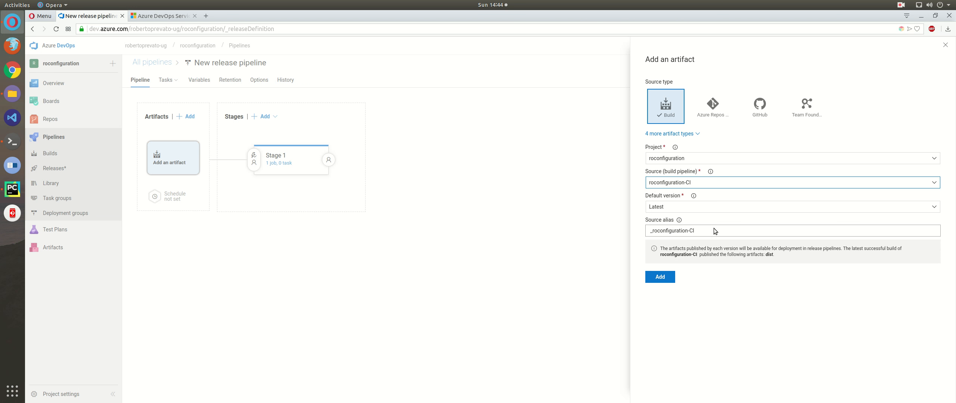
left_click(697, 231)
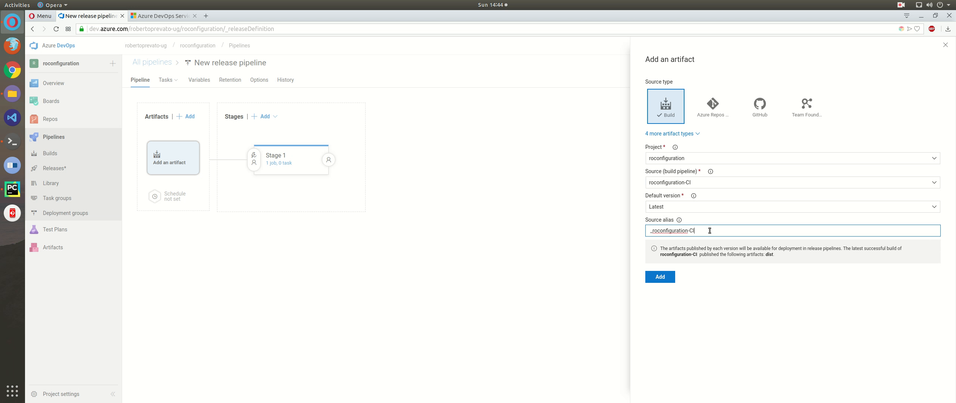
key("Delete")
left_click(655, 280)
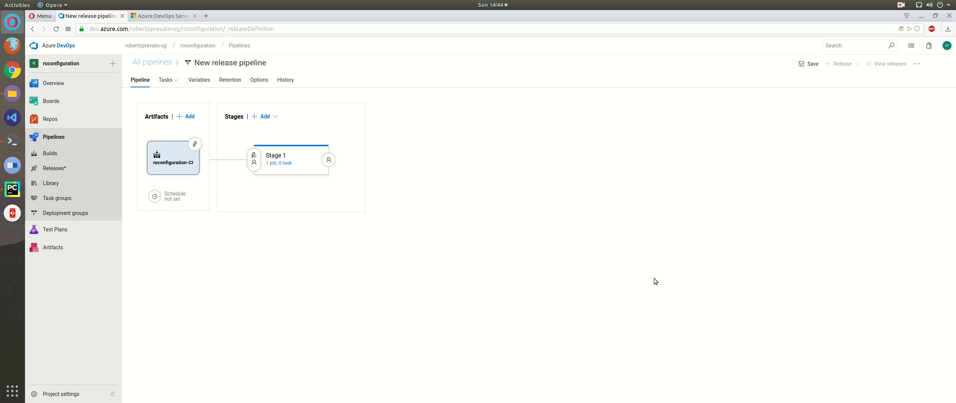
Enable the artifact's continuous deployment trigger with a build branch filter that includes master
left_click(196, 145)
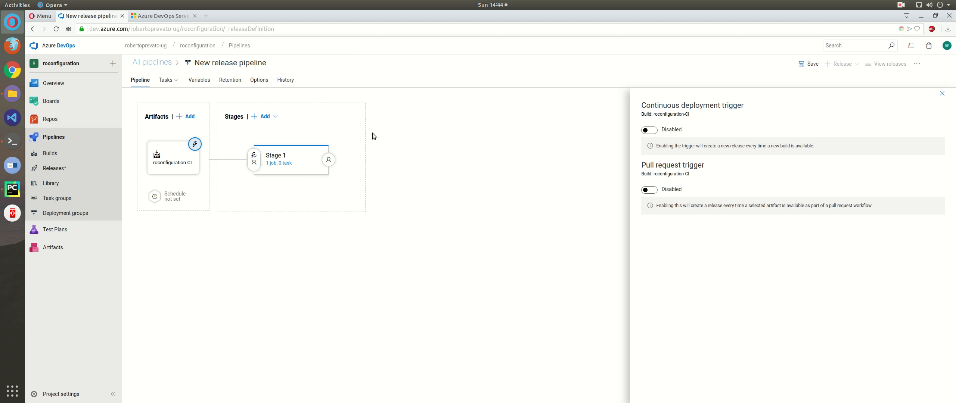
left_click(654, 131)
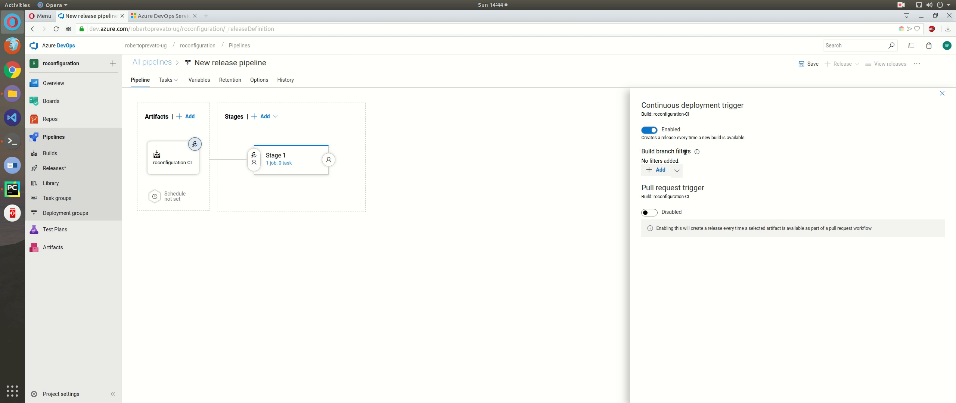
left_click(674, 172)
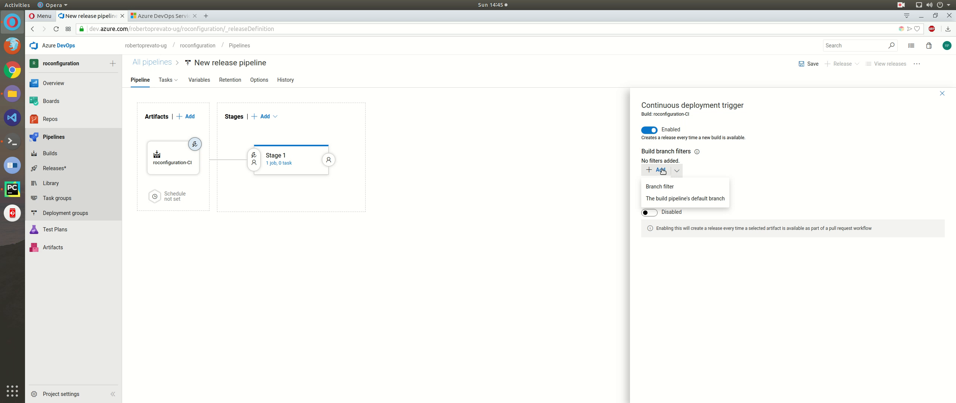
left_click(664, 172)
left_click(749, 176)
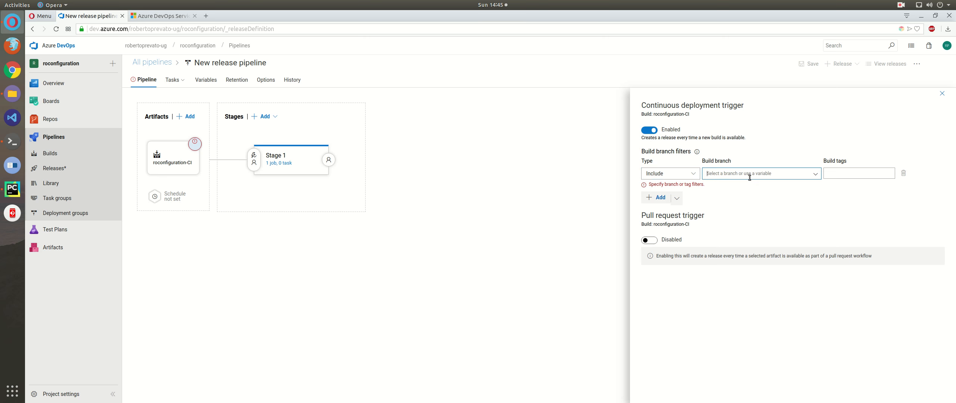
left_click(813, 174)
left_click(727, 212)
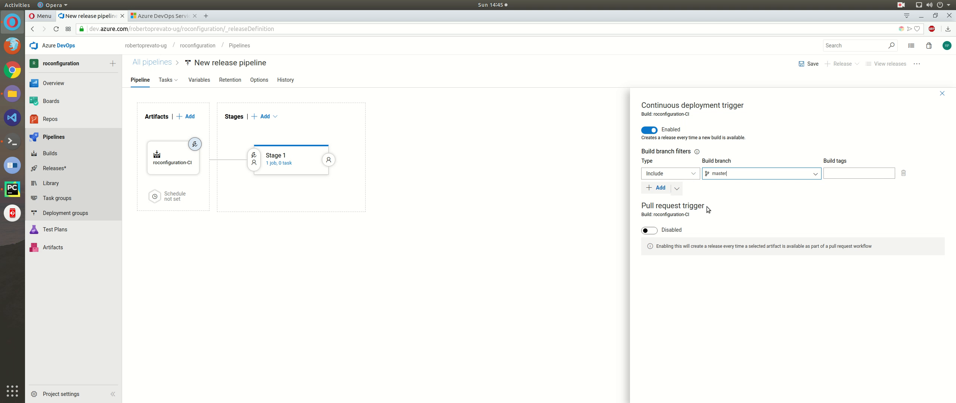
Rename the release pipeline's Stage 1 as DEV
left_click(285, 159)
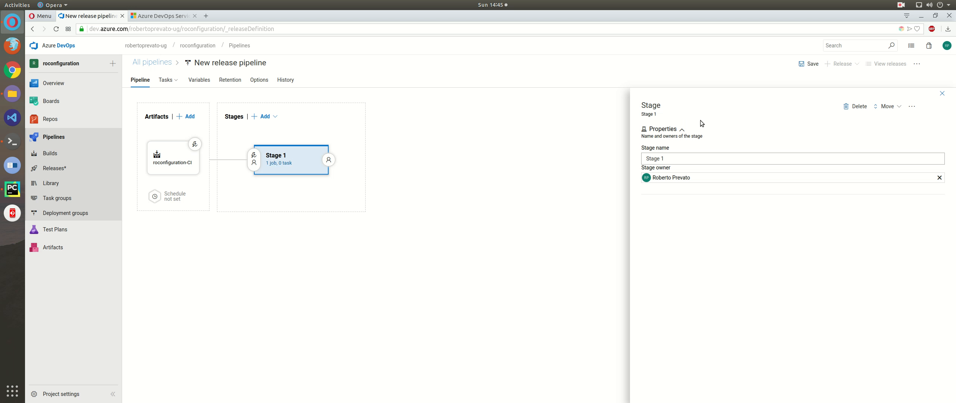
left_click_drag(672, 160, 641, 162)
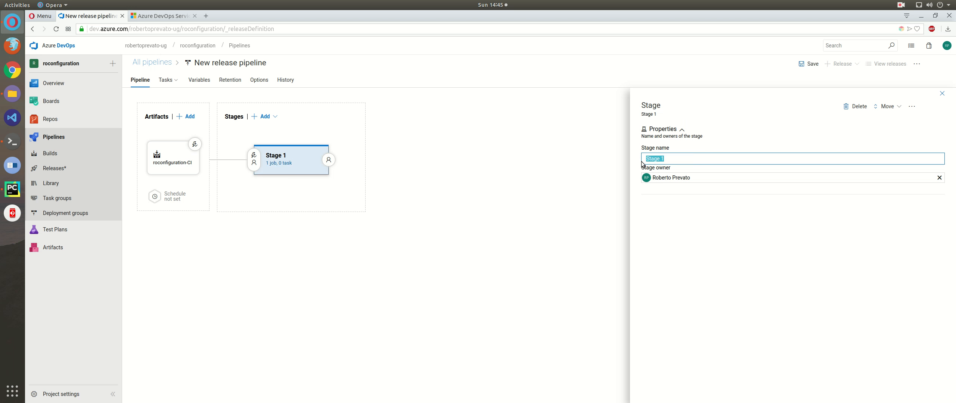
type("DEV")
left_click(694, 265)
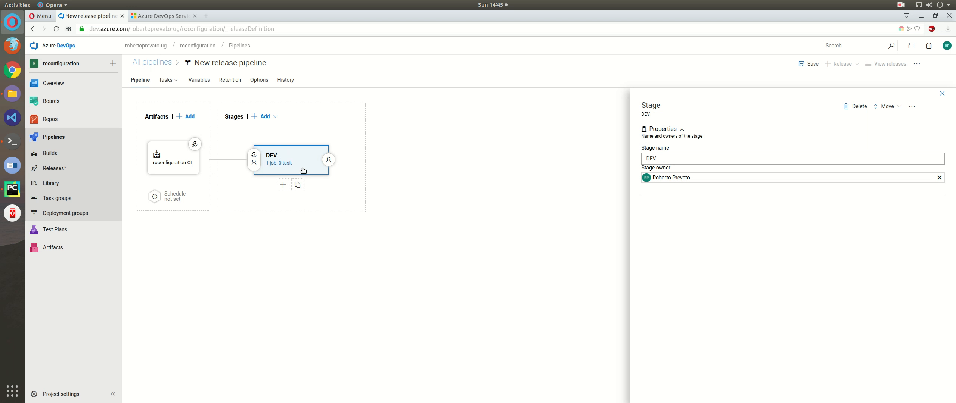
Add a second stage after DEV based on an empty job and name it TEST
mouse_move(160, 79)
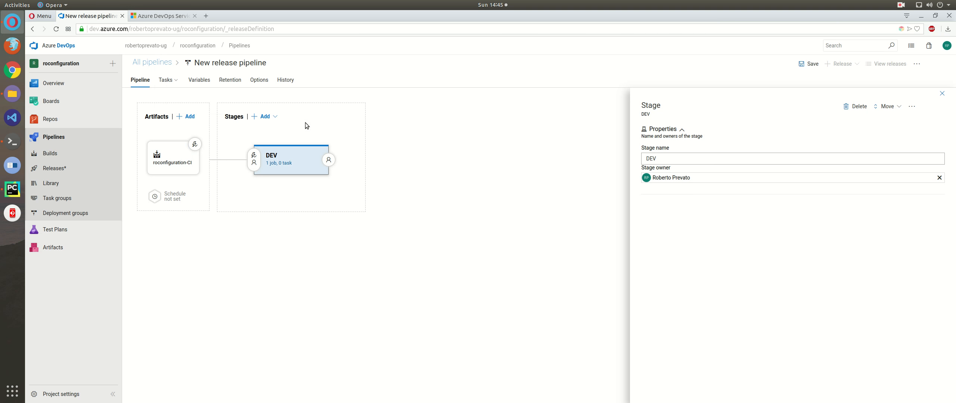
left_click(265, 117)
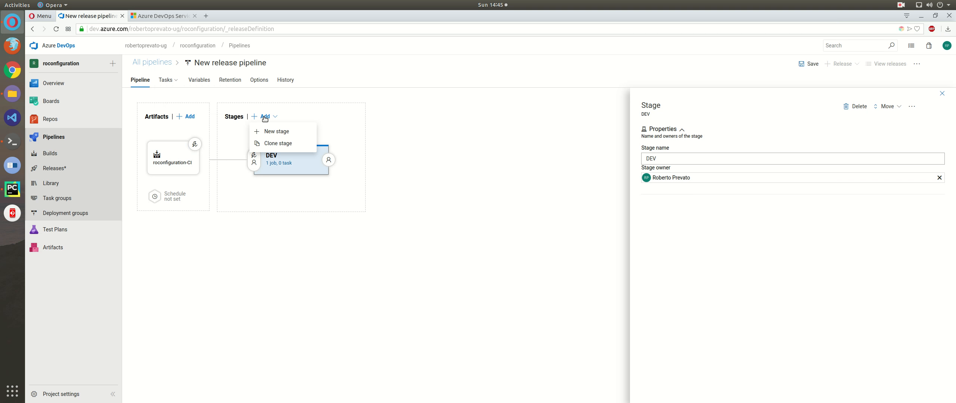
left_click(276, 131)
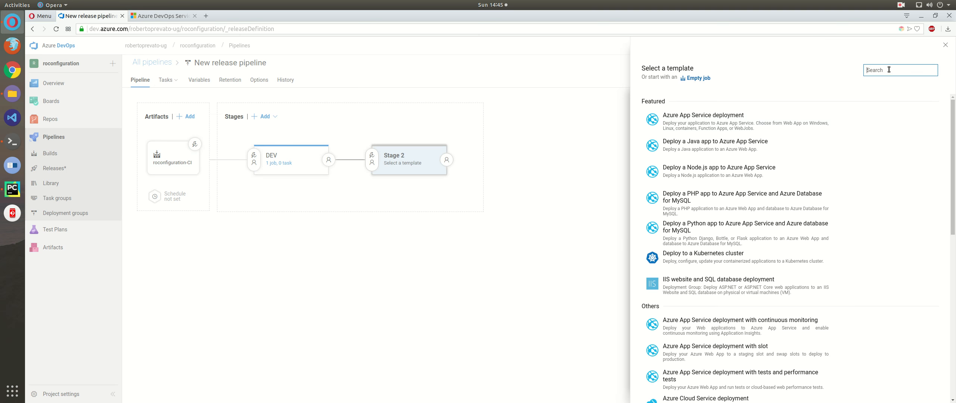
type("TEST")
left_click(696, 79)
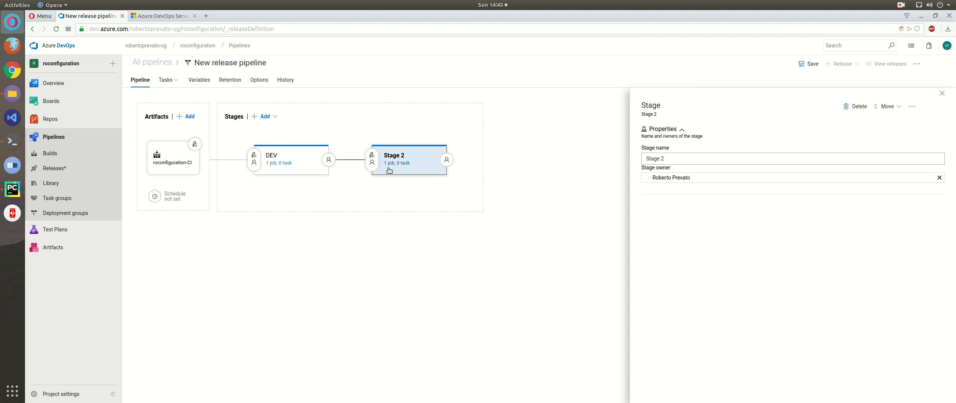
left_click(683, 159)
key("ctrl+a")
type("TEST")
left_click(543, 181)
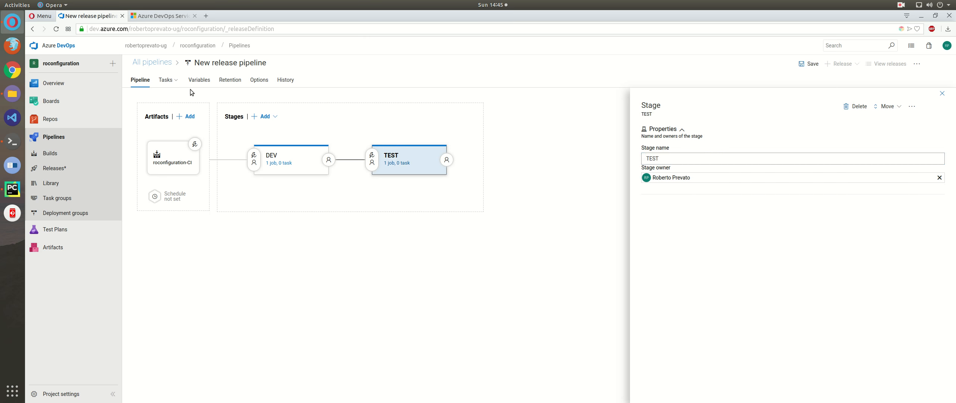
Check the stages available for task editing and delete the TEST stage from the pipeline
left_click(168, 82)
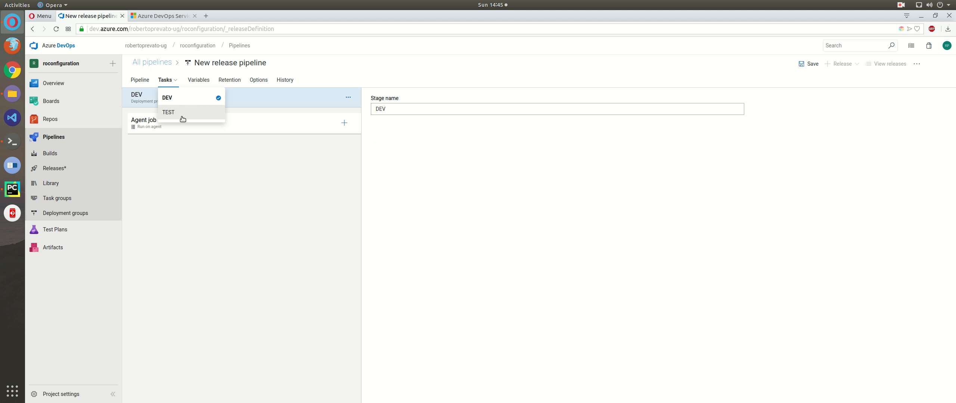
left_click(139, 80)
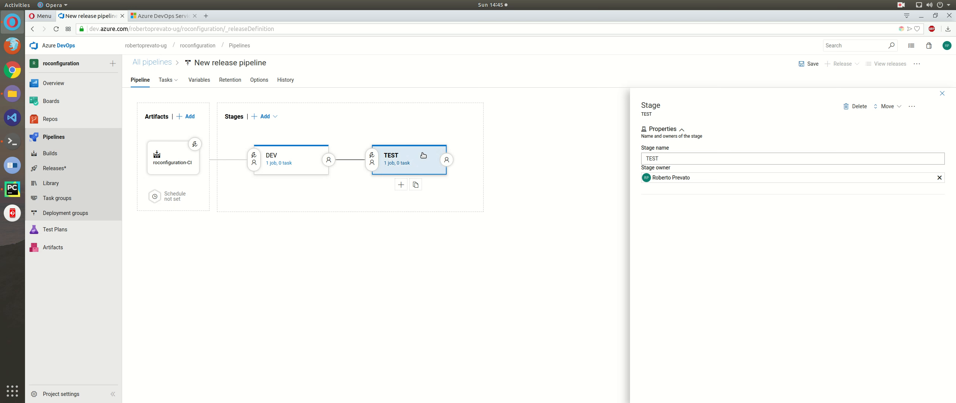
left_click(856, 109)
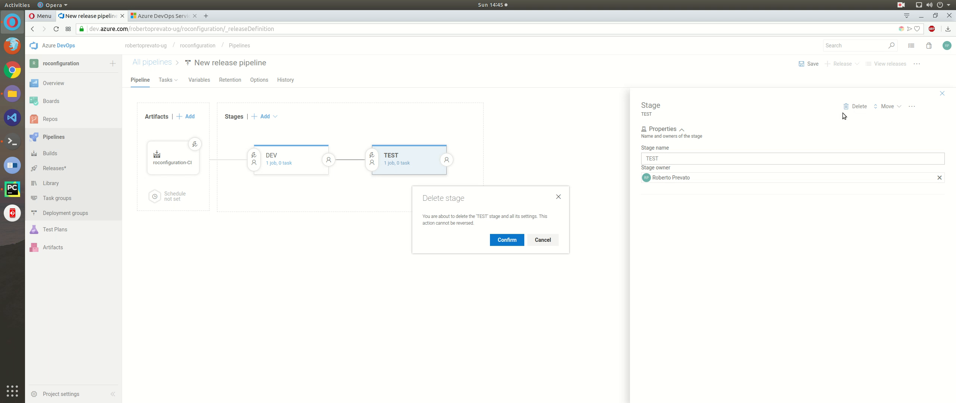
left_click(508, 239)
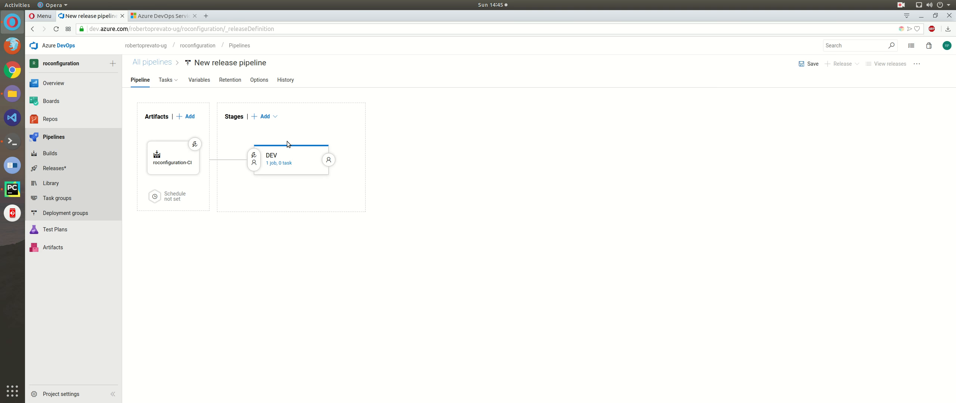
Add an Archive Files task to the agent job of the DEV stage
left_click(291, 156)
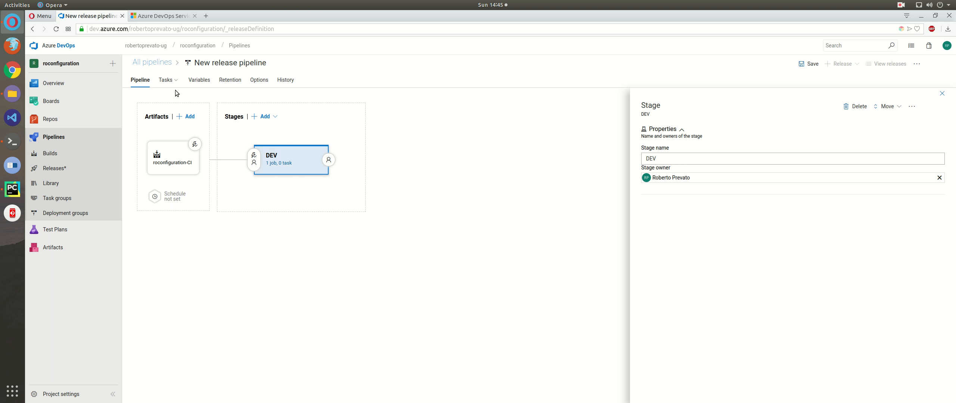
left_click(165, 79)
left_click(166, 95)
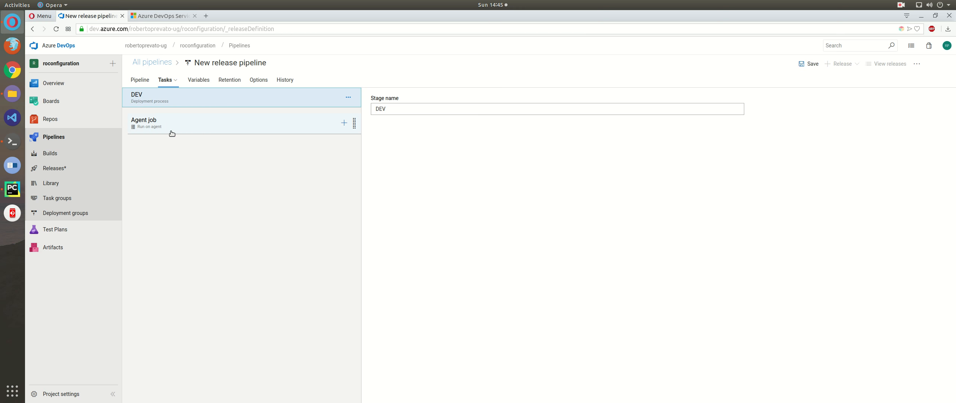
left_click(215, 131)
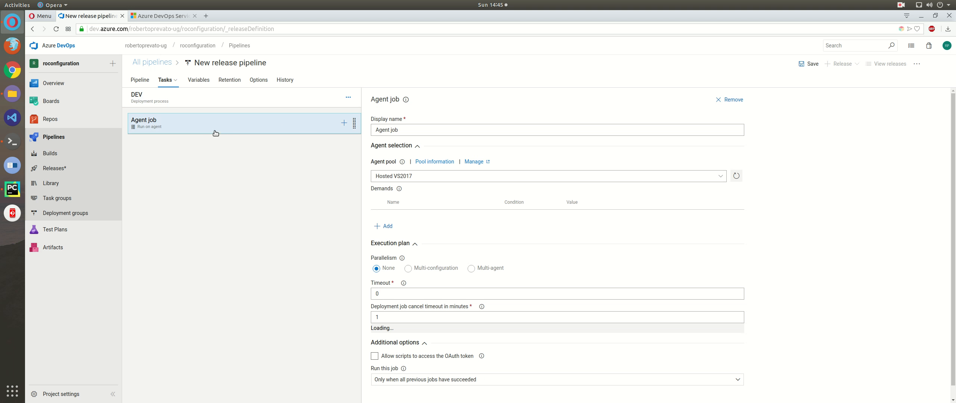
left_click(348, 97)
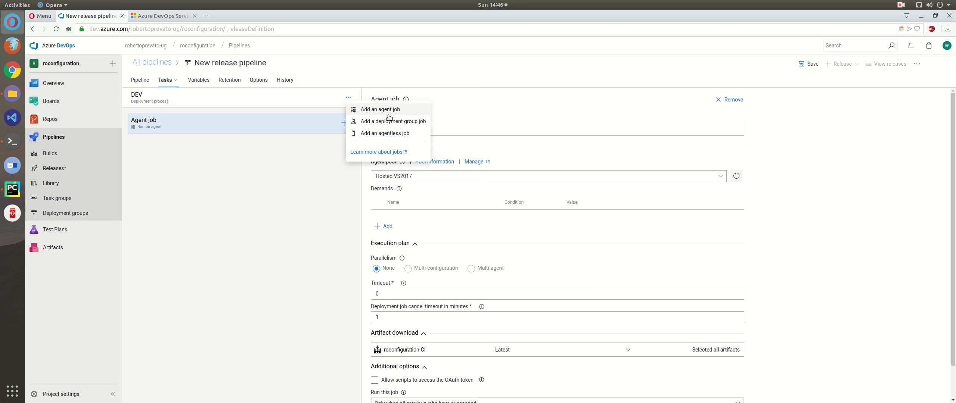
left_click(344, 123)
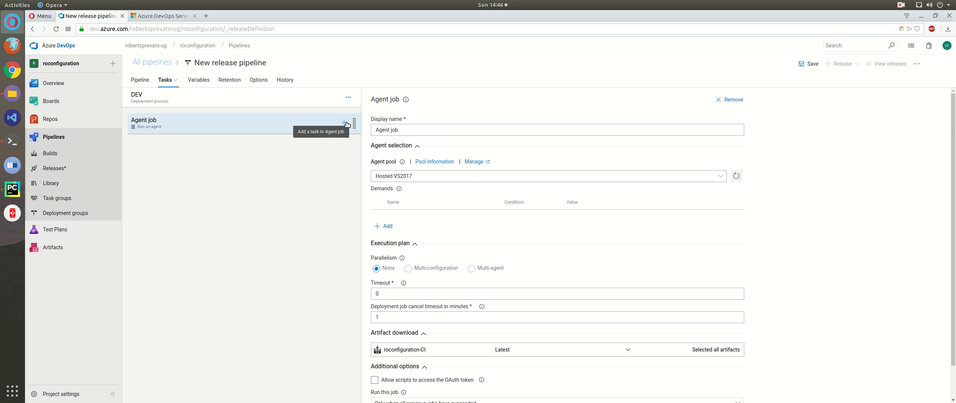
left_click(344, 123)
mouse_move(469, 168)
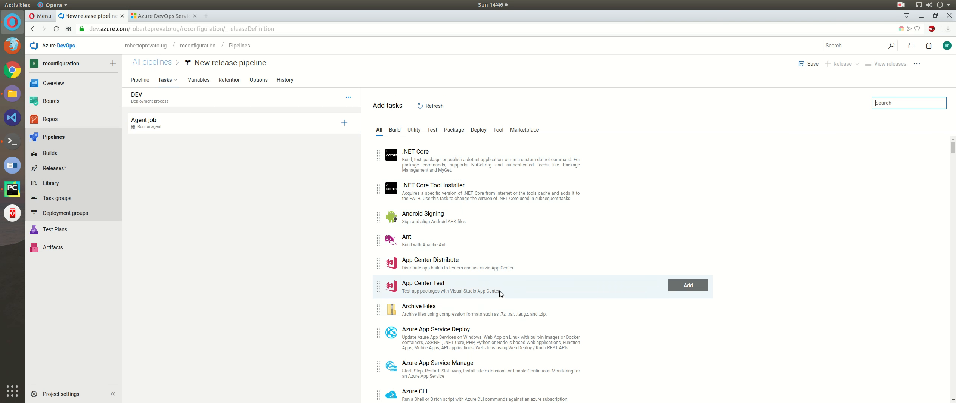
left_click(448, 310)
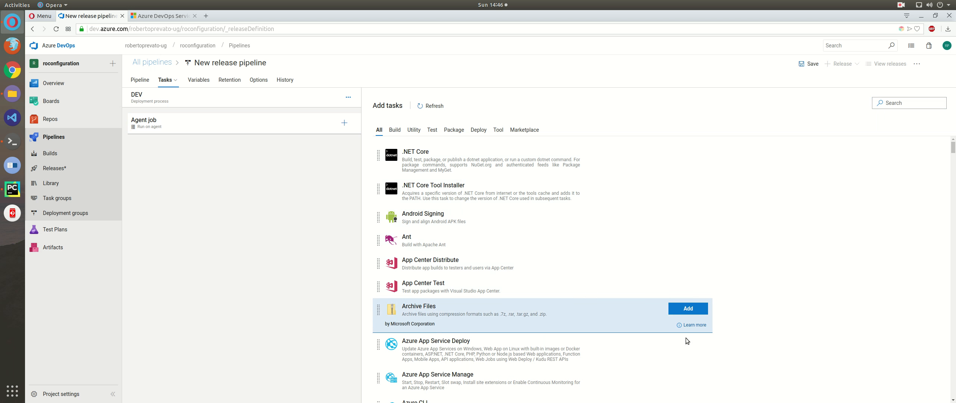
left_click(685, 310)
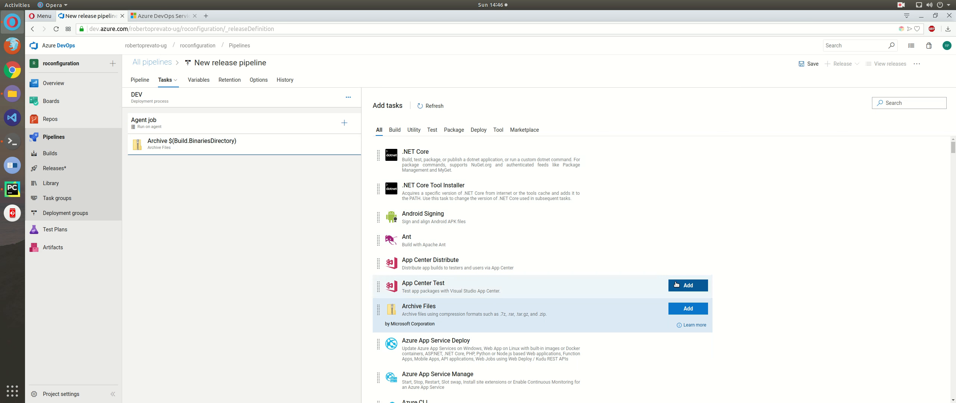
Set the Archive Files task's root folder or file to roconfiguration-1.0.2.tar.gz from the roconfiguration-CI build's dist folder
left_click(308, 148)
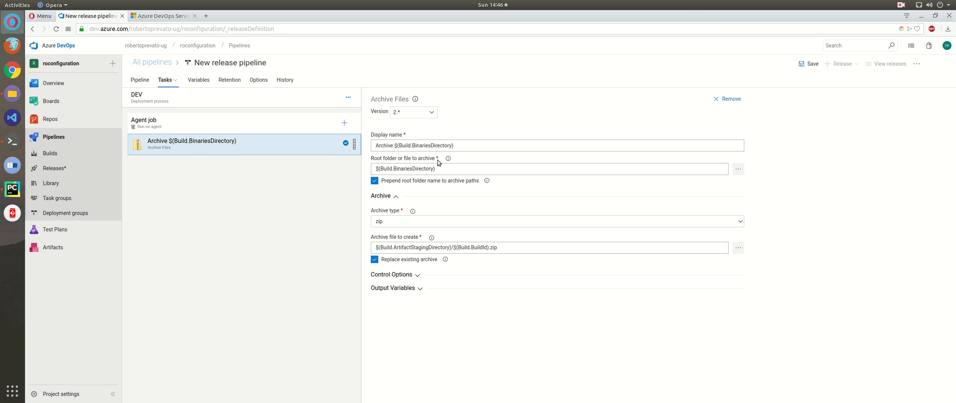
left_click(739, 169)
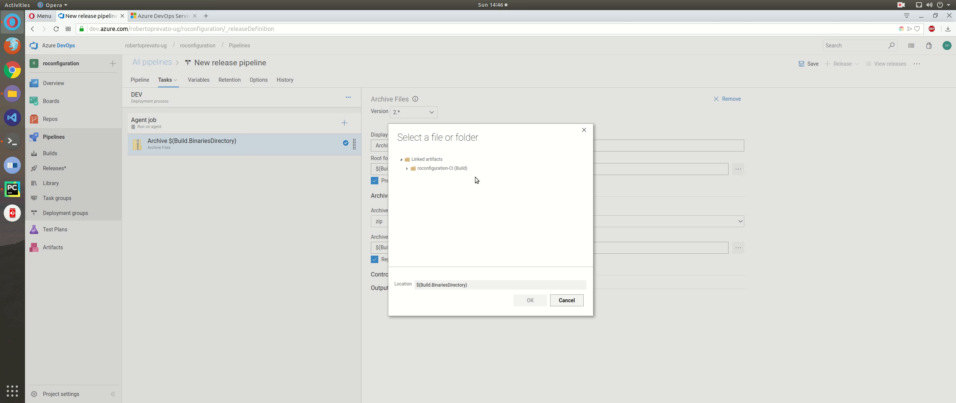
left_click(408, 169)
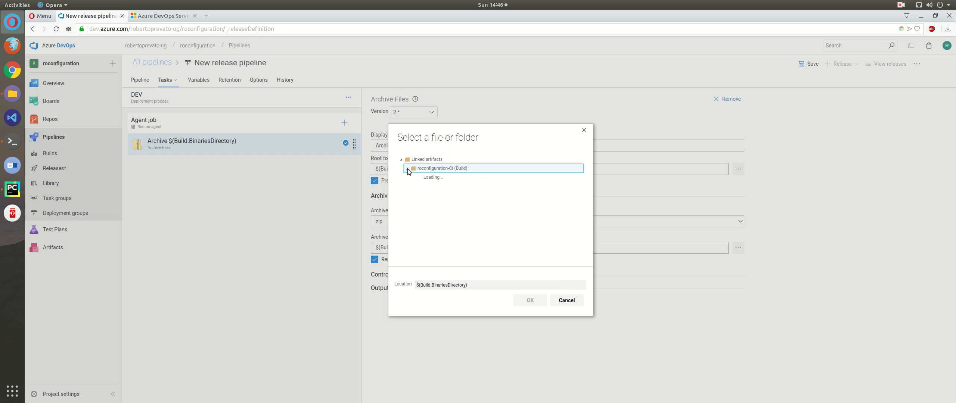
left_click(413, 180)
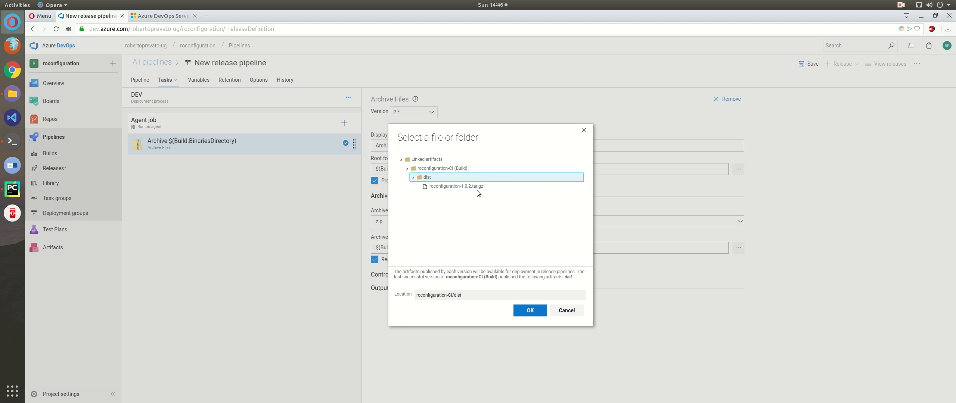
left_click(466, 188)
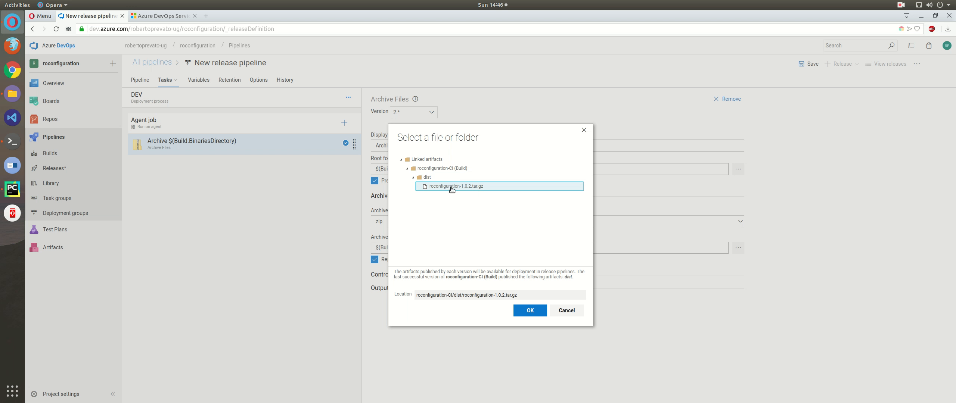
left_click(523, 311)
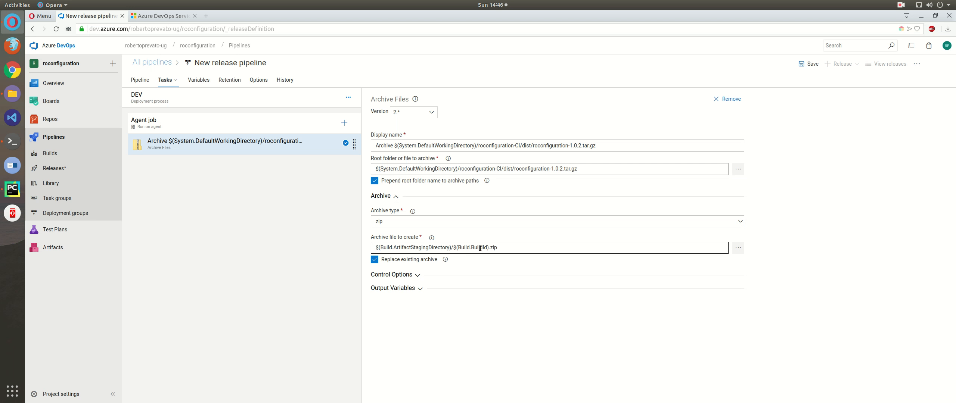
Add a PyPI Publisher task to the DEV stage's agent job and remove it after viewing its settings
left_click(409, 275)
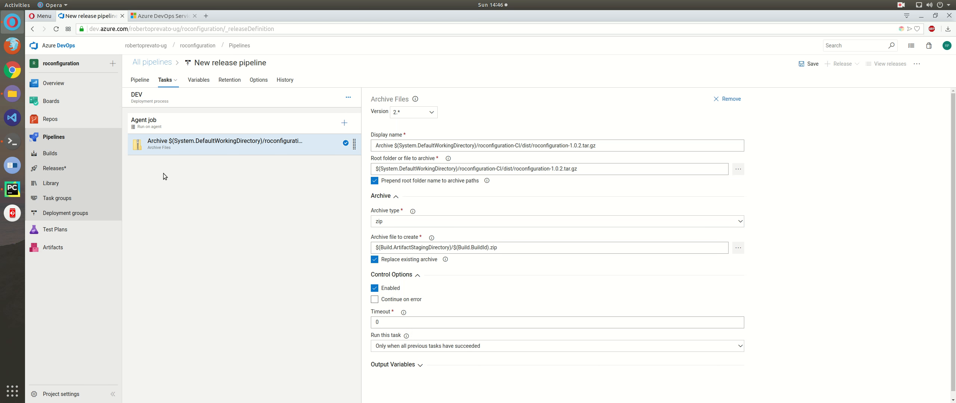
left_click(344, 123)
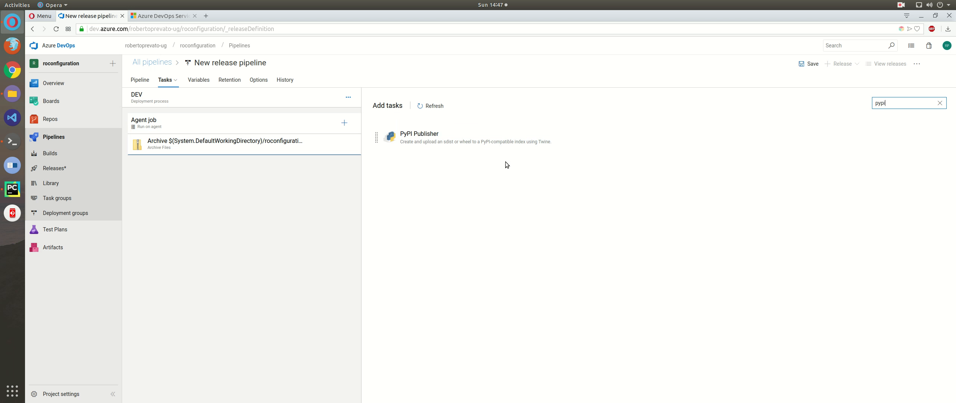
left_click(448, 131)
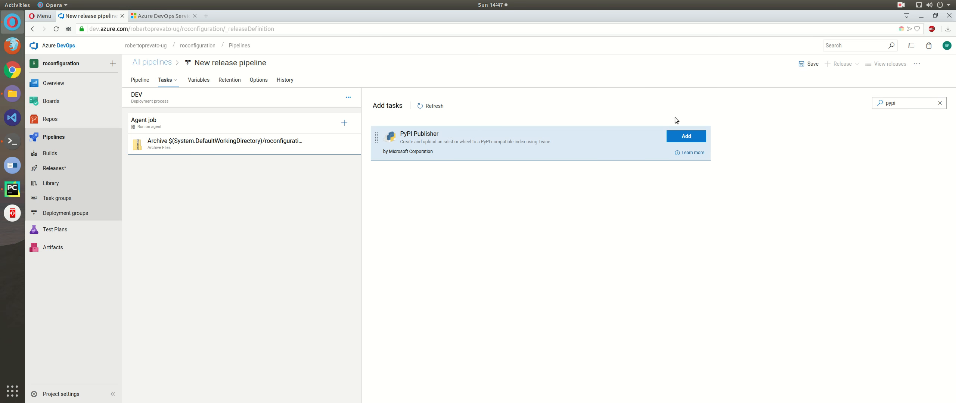
left_click(684, 138)
left_click(231, 167)
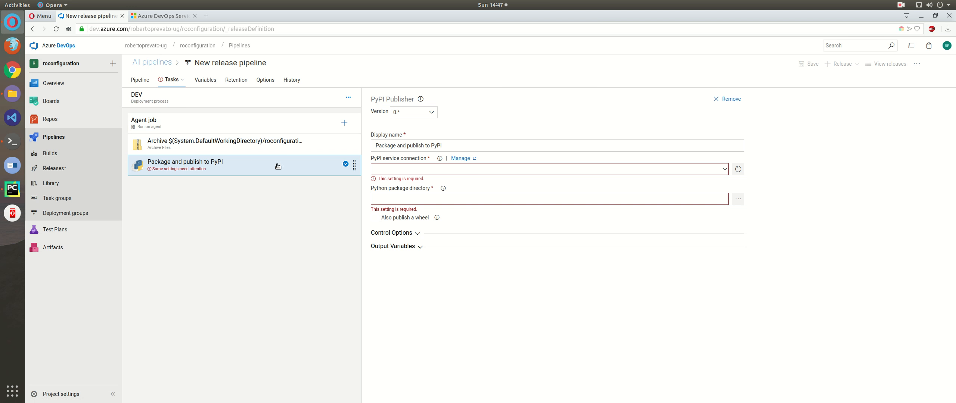
left_click(730, 99)
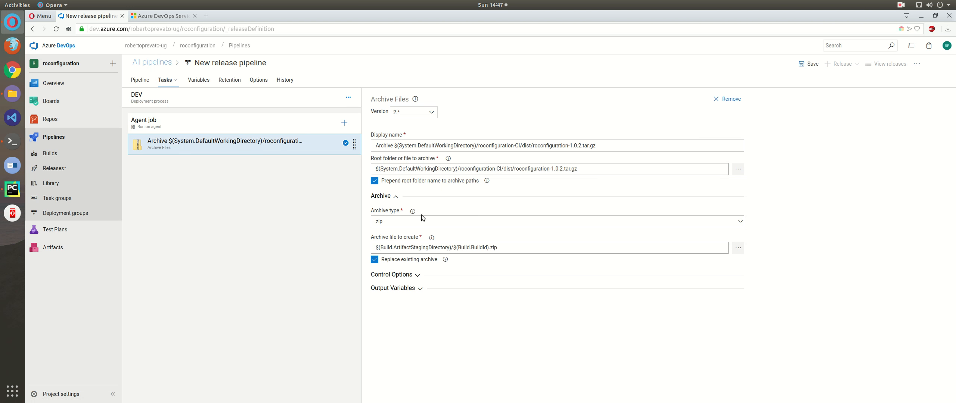
Browse the catalogue of tasks that can be added to the DEV stage's agent job
left_click(344, 126)
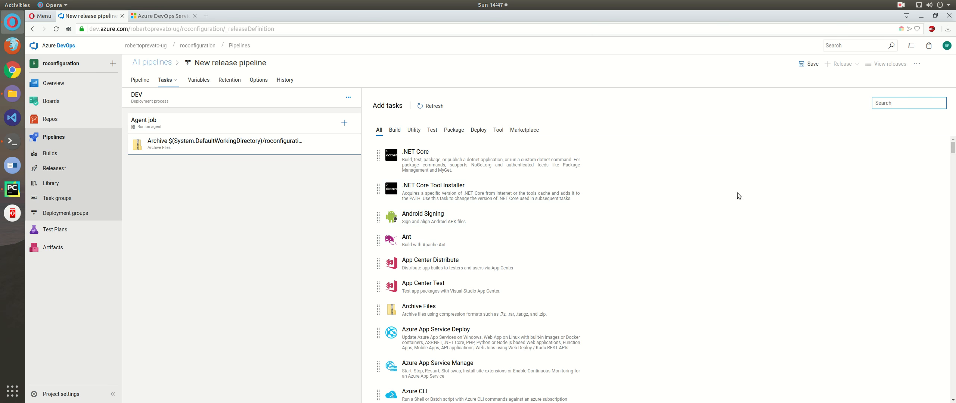
scroll(504, 315, "down", 2)
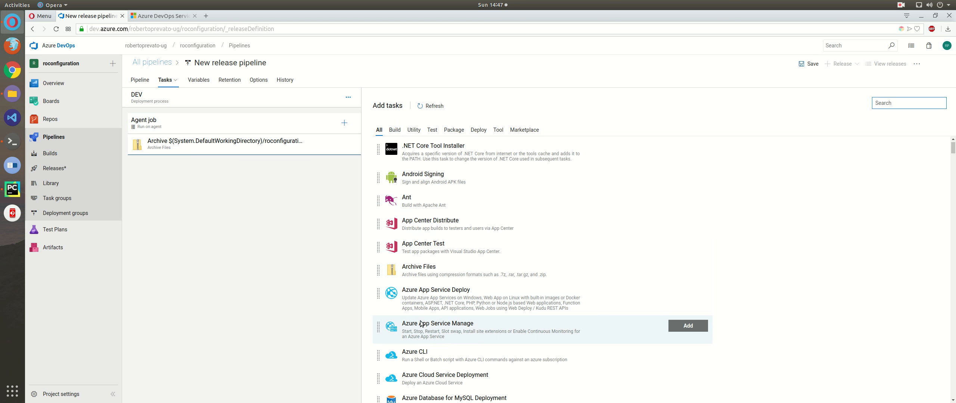
scroll(421, 324, "down", 3)
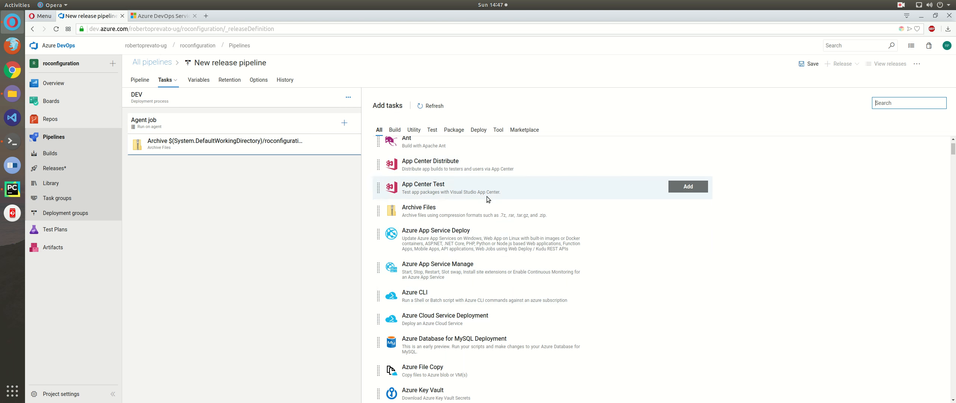
scroll(487, 196, "down", 4)
scroll(466, 201, "down", 4)
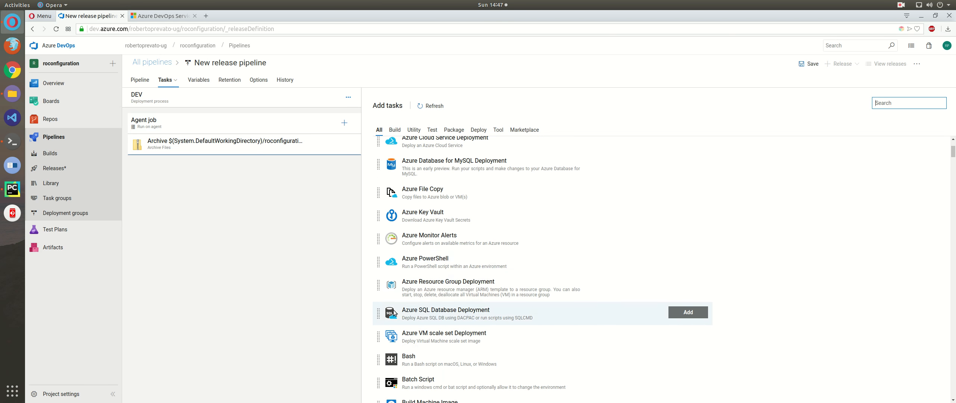
scroll(529, 382, "down", 2)
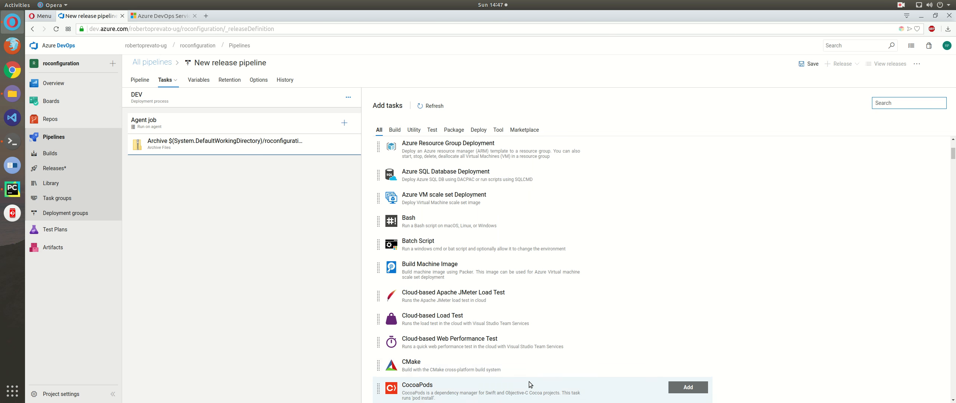
scroll(534, 371, "down", 3)
scroll(486, 310, "down", 3)
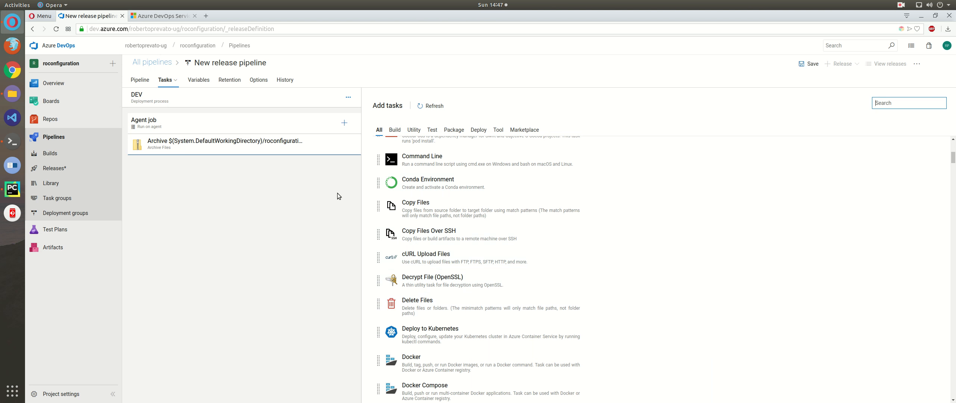
Review the Archive Files task's settings, including the path of the archive file it creates
left_click(237, 147)
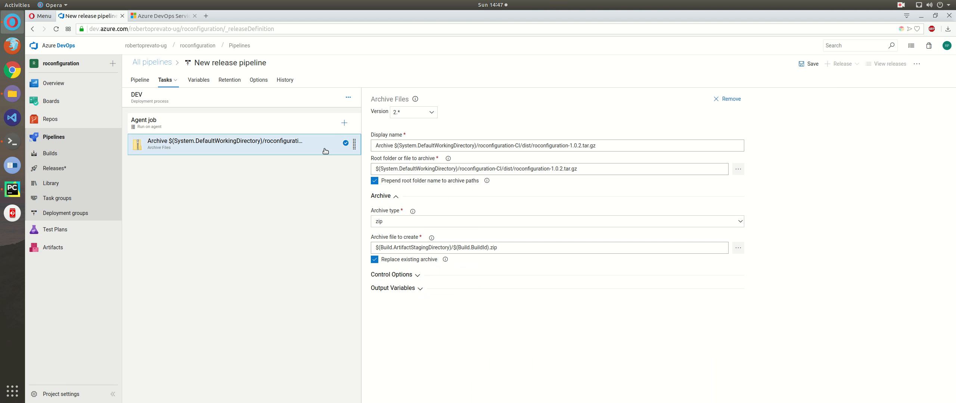
left_click(453, 246)
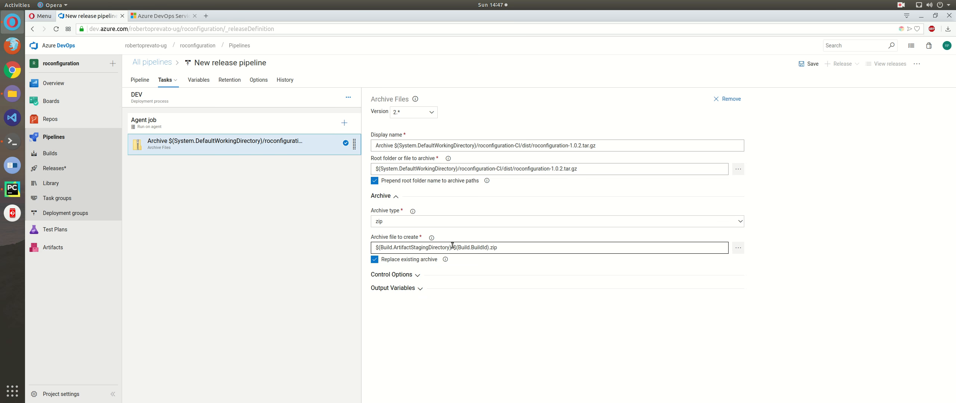
left_click(826, 134)
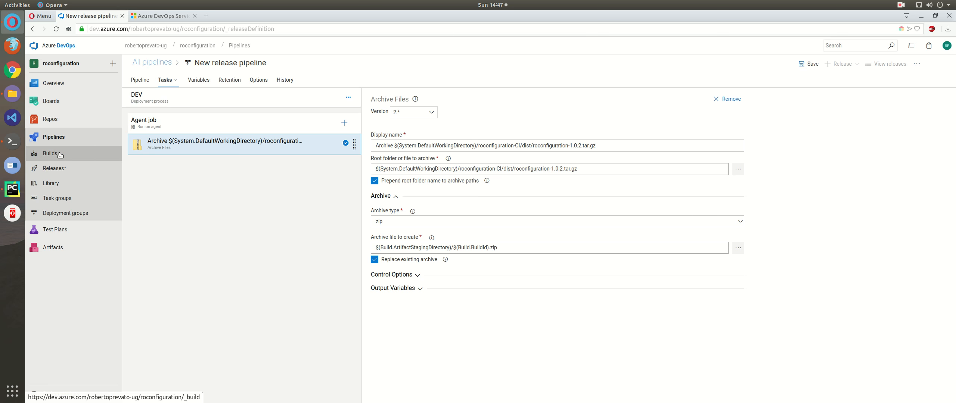
Start a blank pipeline variable and examine the scopes it can be assigned to
left_click(199, 81)
left_click(265, 145)
left_click(637, 129)
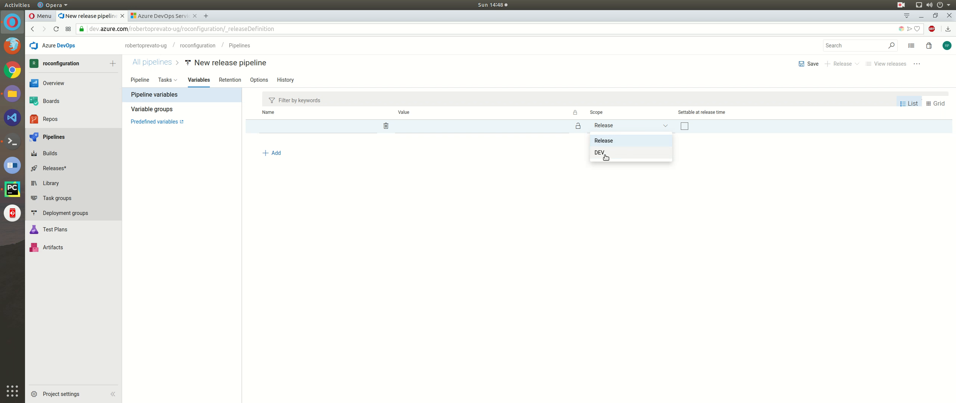
left_click(545, 256)
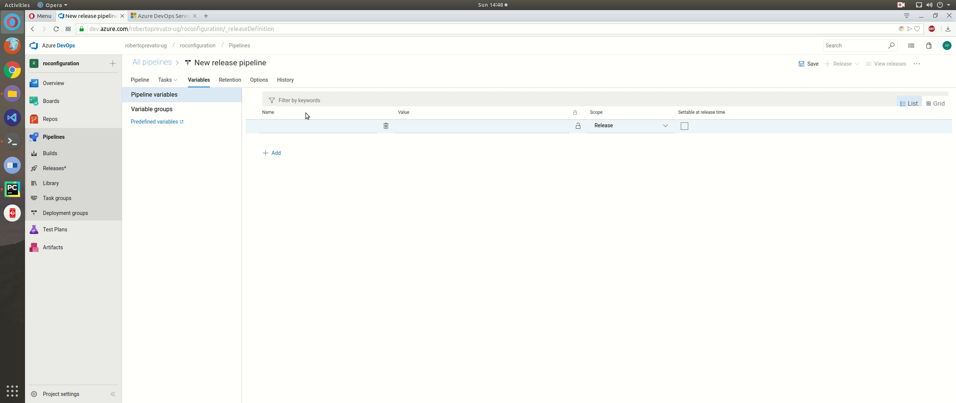
Return to the pipeline overview and save the release pipeline in the default folder without a comment
left_click(167, 80)
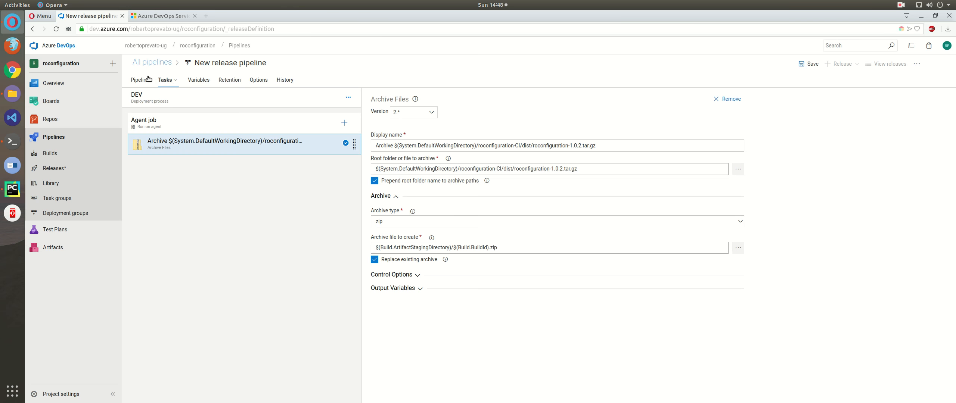
left_click(139, 81)
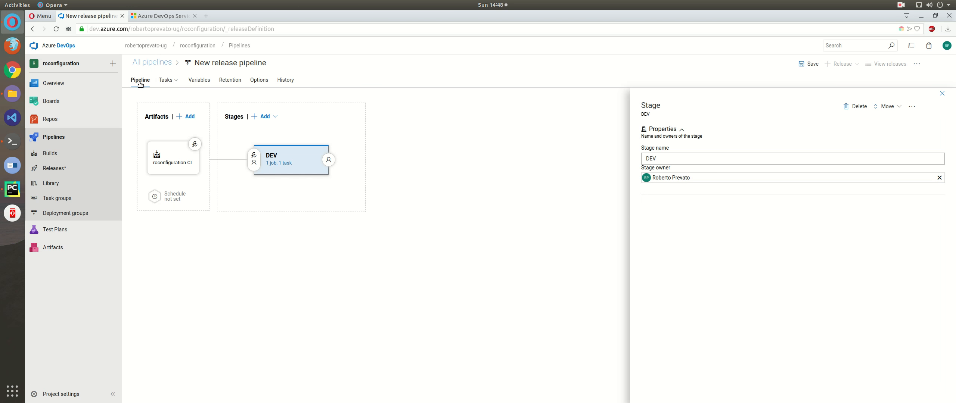
left_click(801, 64)
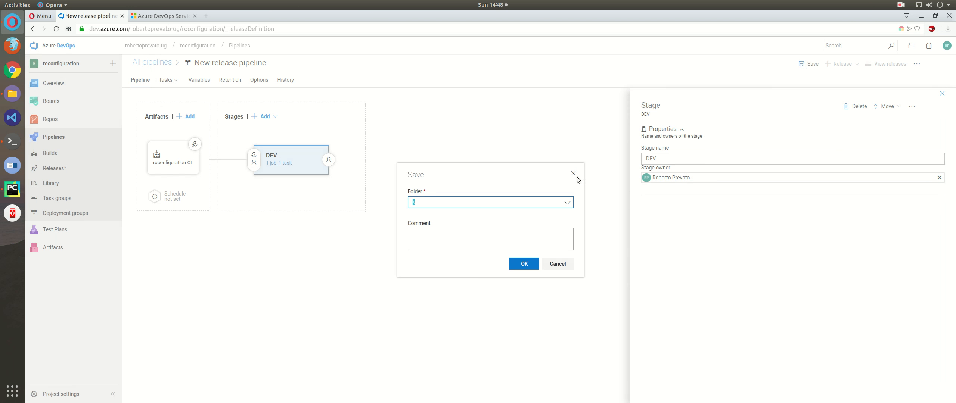
left_click(524, 264)
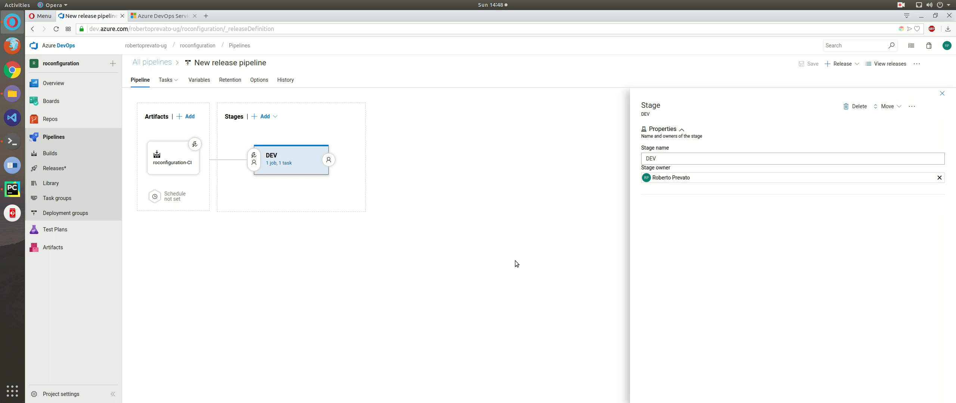
Rename the release pipeline to roconfiguration-CD and save it without a comment
left_click(271, 64)
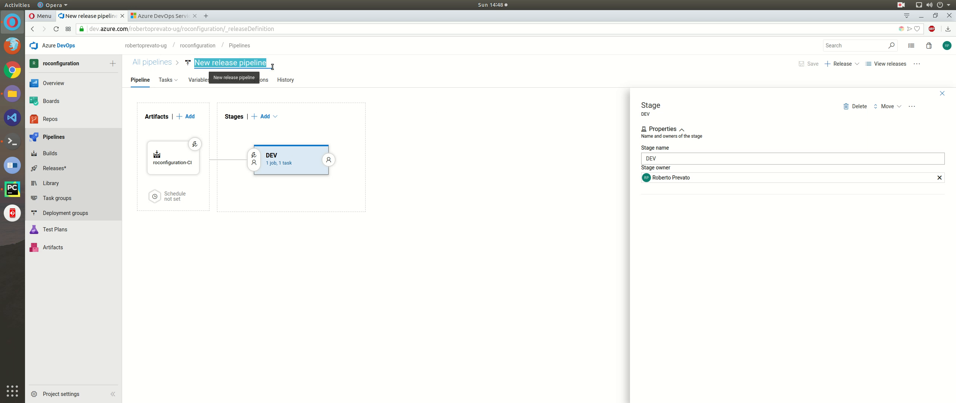
type("r")
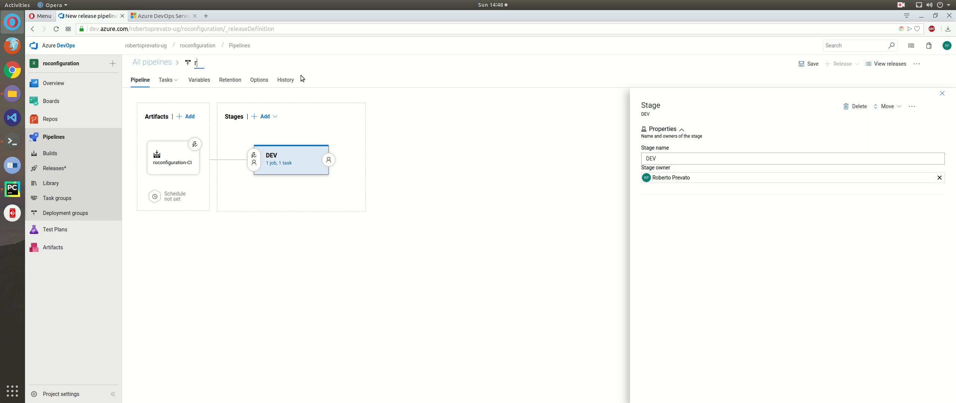
type("oconfiguration-CD")
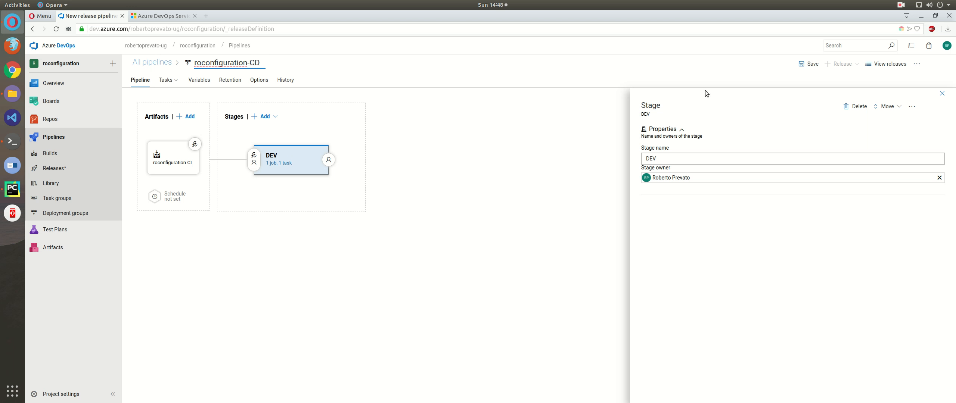
left_click(806, 64)
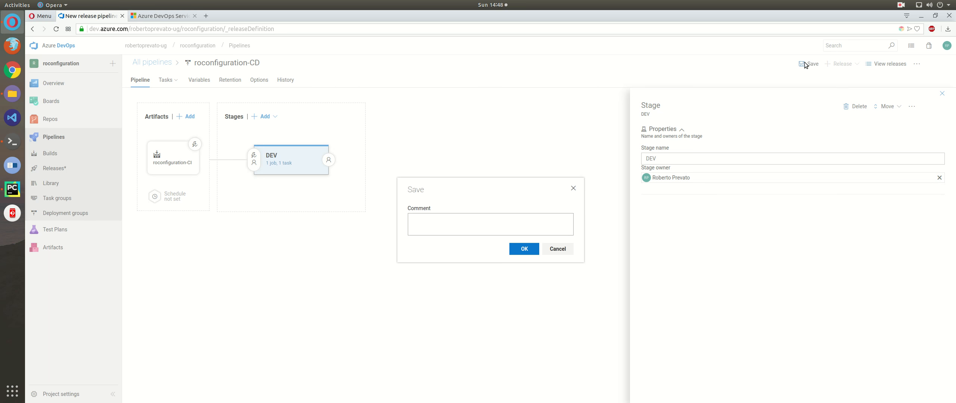
left_click(528, 252)
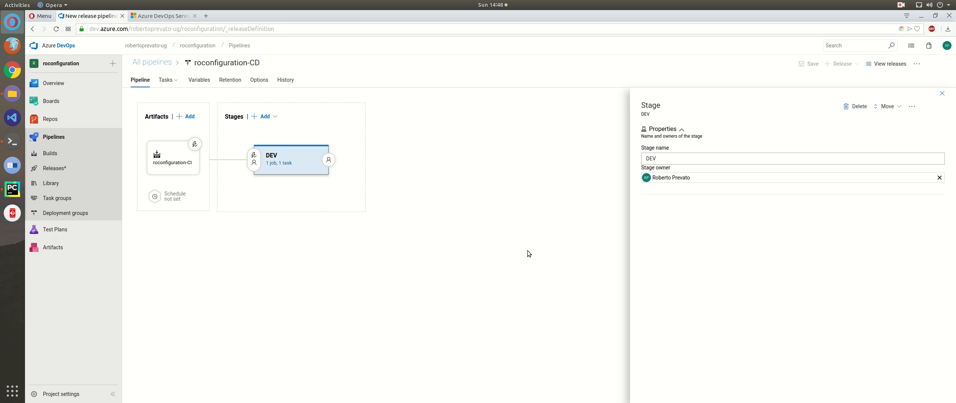
Open the project's list of release pipelines
left_click(61, 139)
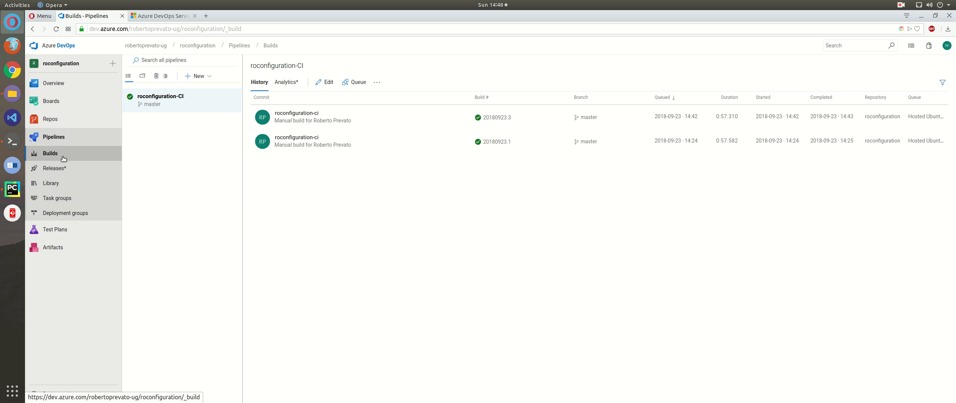
left_click(53, 169)
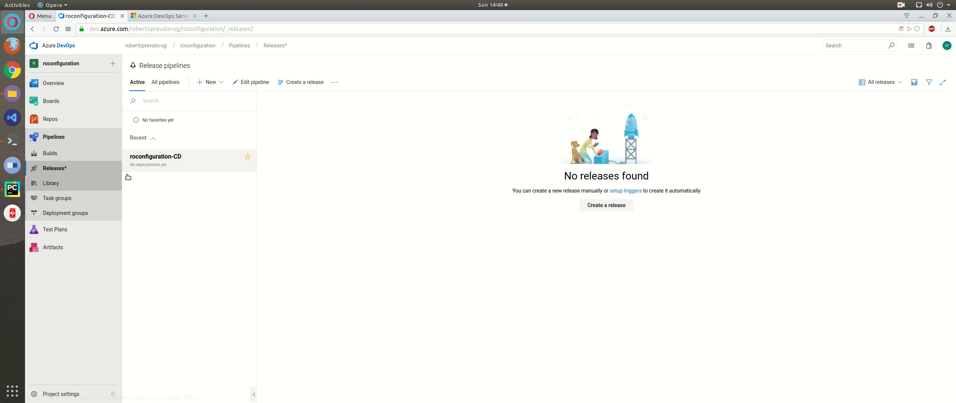